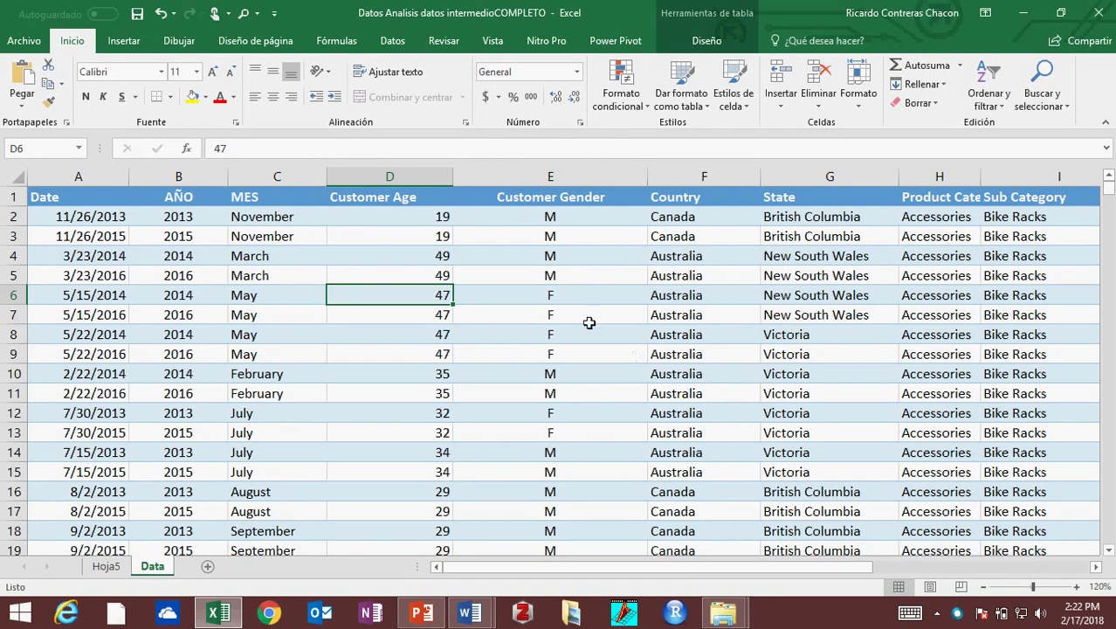
- Select the entire Customer Gender column of the data table
{"action": "left_click", "coordinate": [503, 195]}
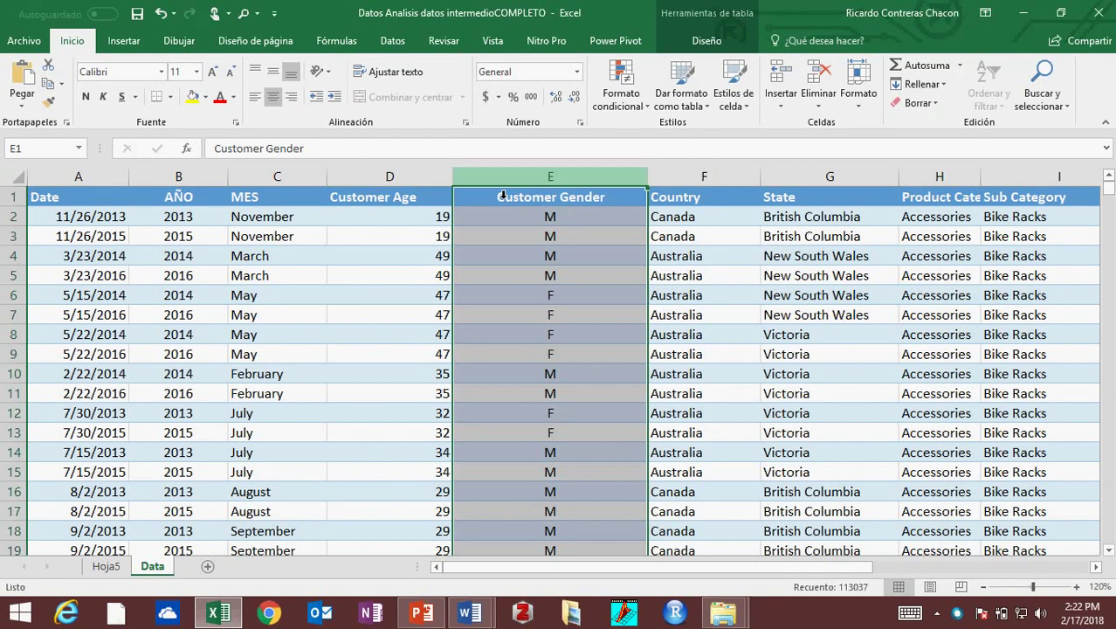
- Insert a new empty table column before Customer Gender
{"action": "right_click", "coordinate": [503, 195]}
{"action": "left_click", "coordinate": [532, 298]}
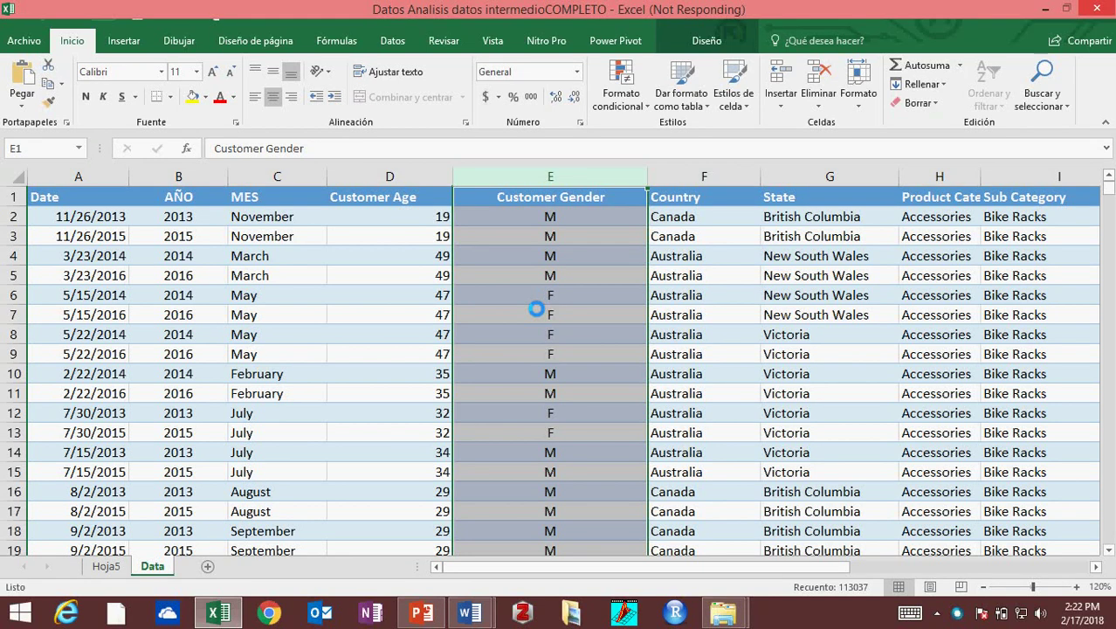
{"action": "left_click", "coordinate": [503, 202]}
- Rename the new Columna1 header to RangoEdades
{"action": "double_click", "coordinate": [502, 203]}
{"action": "type", "text": "Ra"}
{"action": "key", "text": "BackSpace"}
{"action": "key", "text": "BackSpace"}
{"action": "key", "text": "BackSpace"}
{"action": "key", "text": "BackSpace"}
{"action": "key", "text": "BackSpace"}
{"action": "key", "text": "BackSpace"}
{"action": "type", "text": "Rna"}
{"action": "key", "text": "BackSpace"}
{"action": "key", "text": "BackSpace"}
{"action": "type", "text": "angoEdade"}
{"action": "key", "text": "Delete"}
{"action": "key", "text": "Delete"}
{"action": "key", "text": "Delete"}
{"action": "type", "text": "s"}
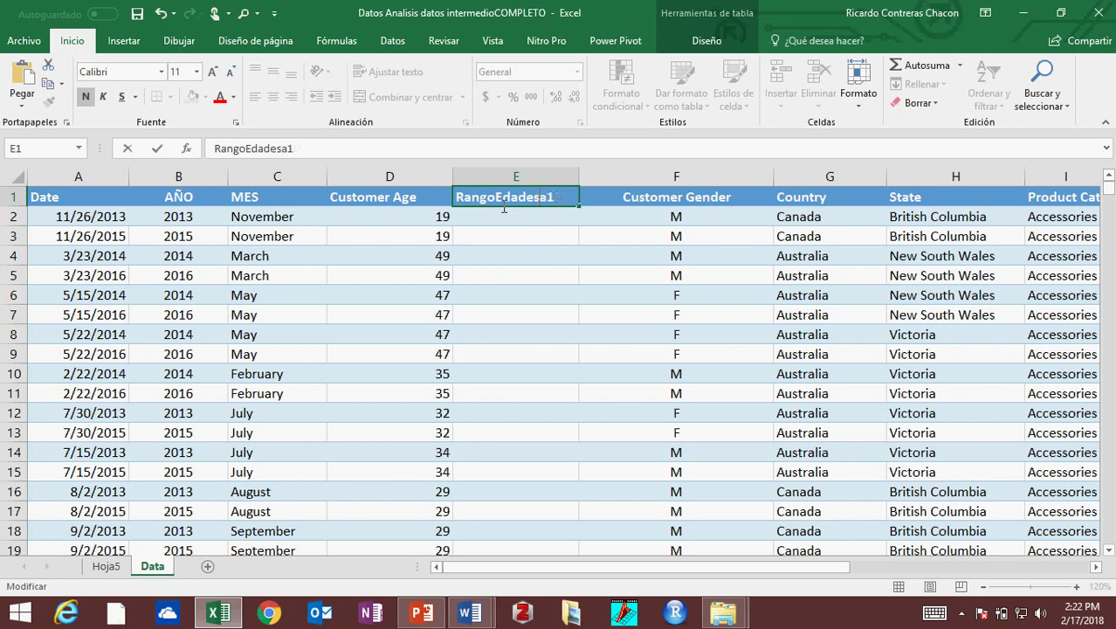
{"action": "left_click", "coordinate": [516, 296]}
{"action": "left_click", "coordinate": [511, 220]}
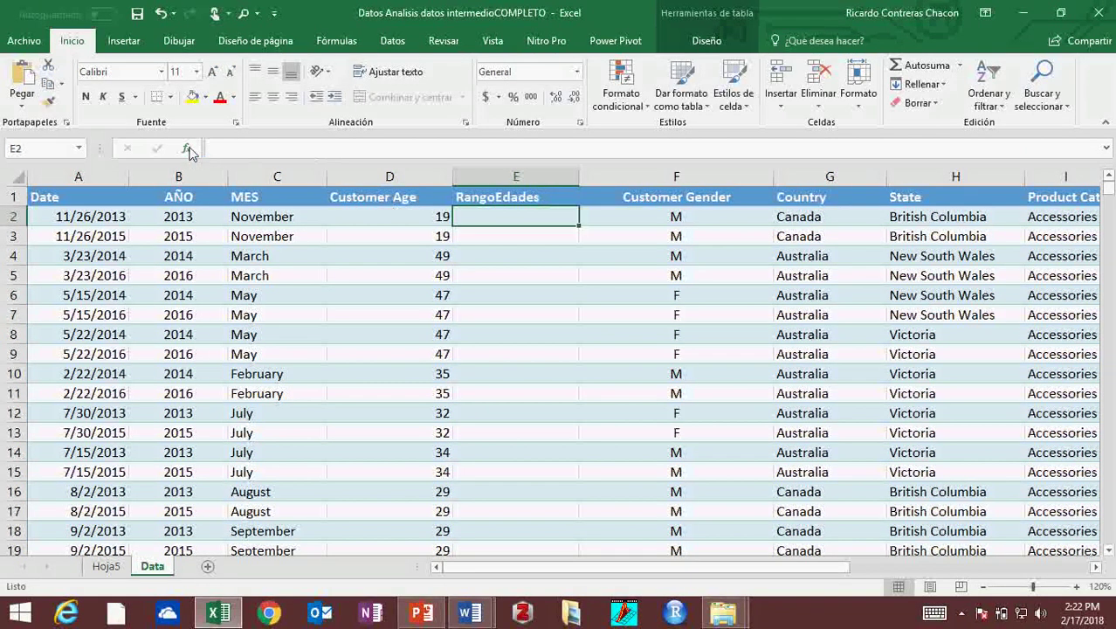
- Insert the SI.CONJUNTO logical function into the first RangoEdades cell
{"action": "left_click", "coordinate": [186, 149]}
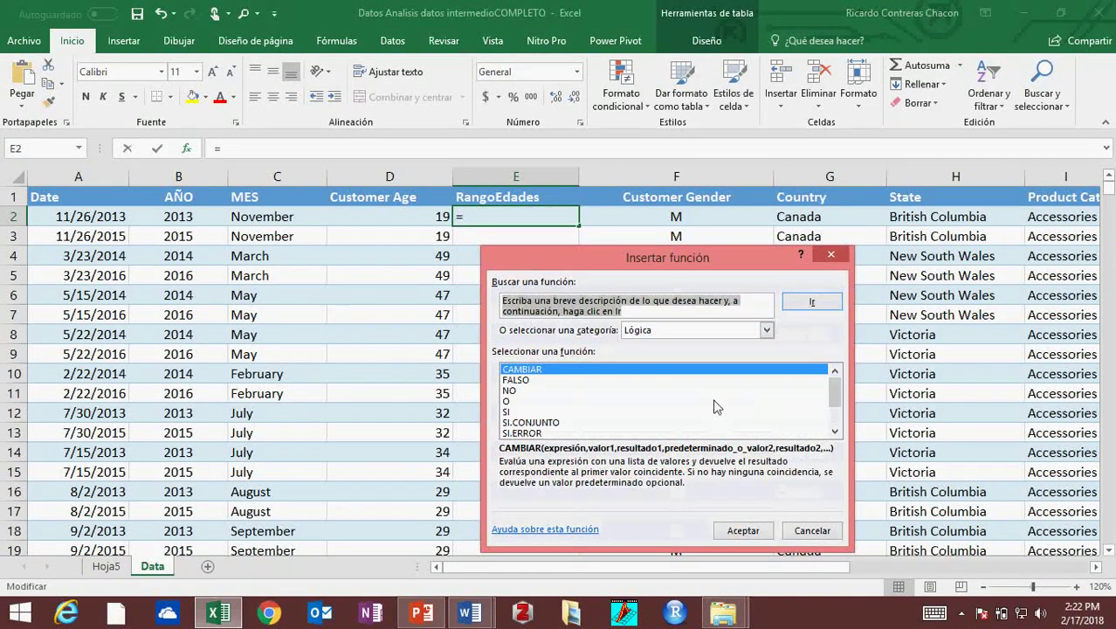
{"action": "left_click", "coordinate": [556, 424]}
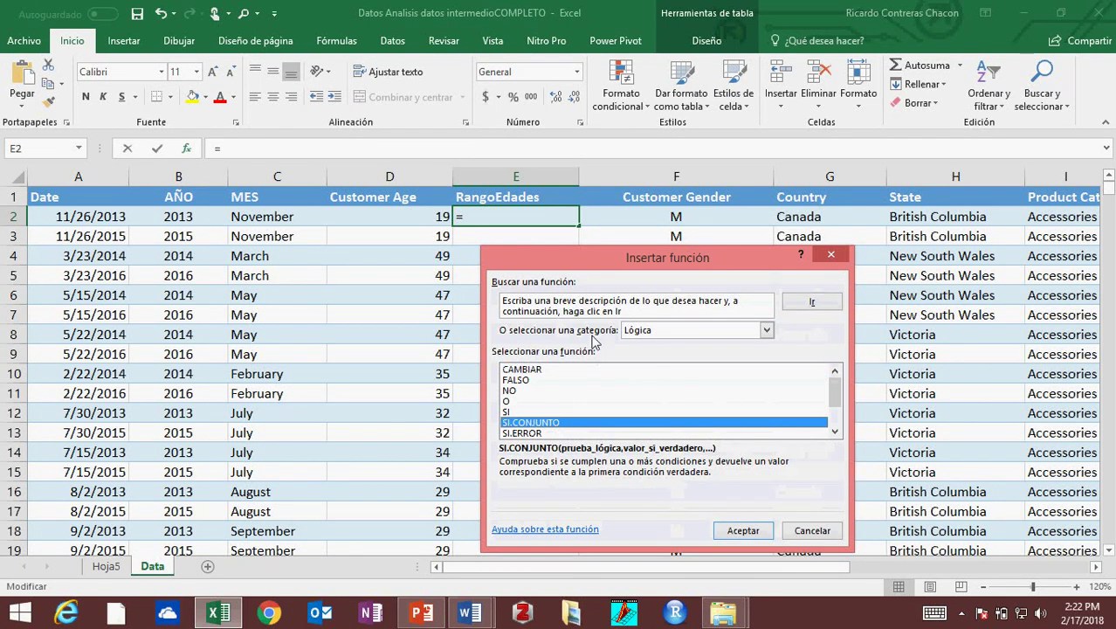
{"action": "left_click", "coordinate": [725, 532]}
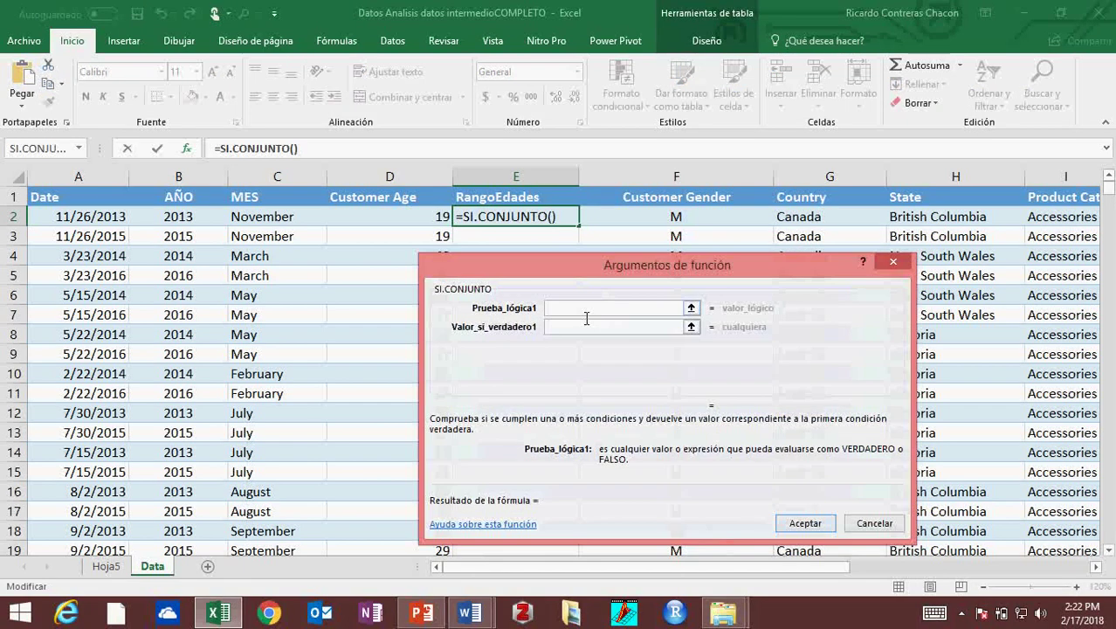
- Add conditions D2<31 returning "<31" and D2<51 returning "31-50"
{"action": "left_click", "coordinate": [411, 224]}
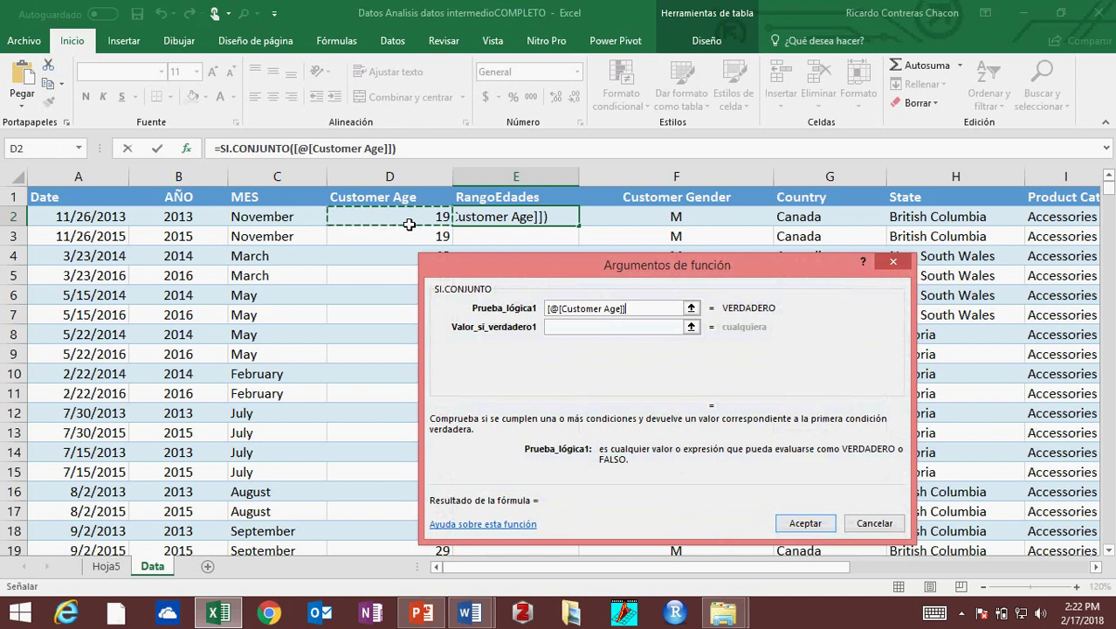
{"action": "type", "text": "<31"}
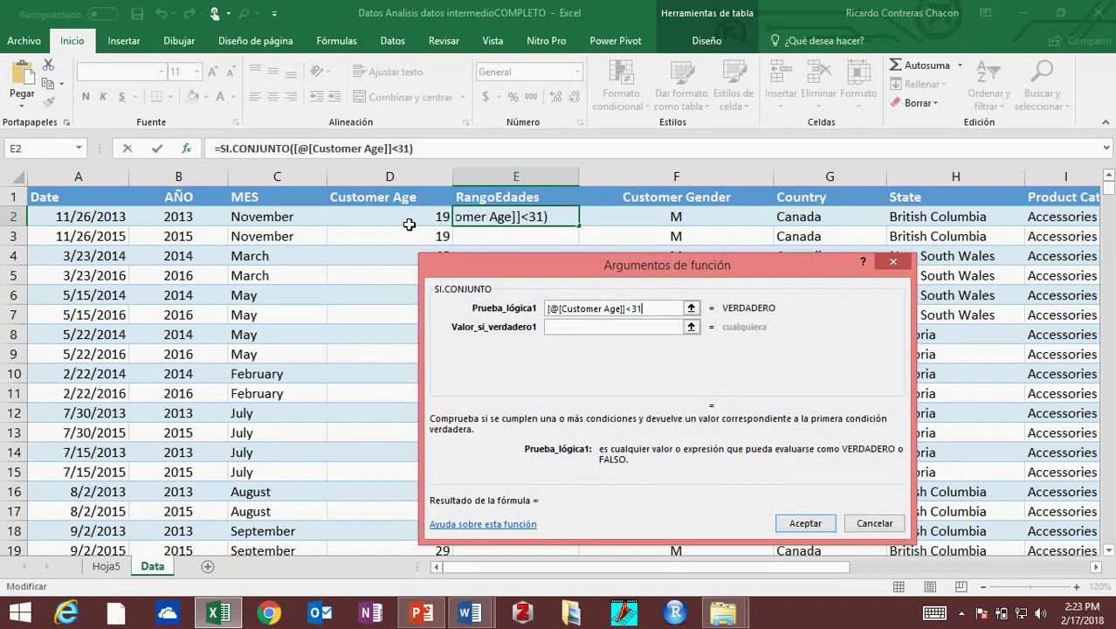
{"action": "left_click", "coordinate": [583, 329]}
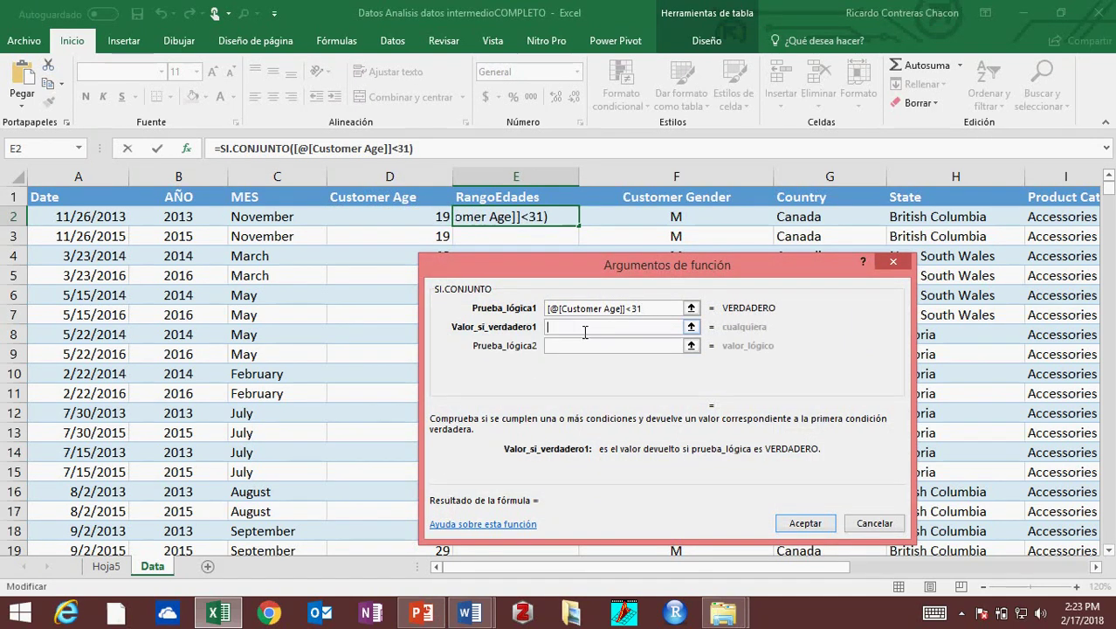
{"action": "type", "text": "\""}
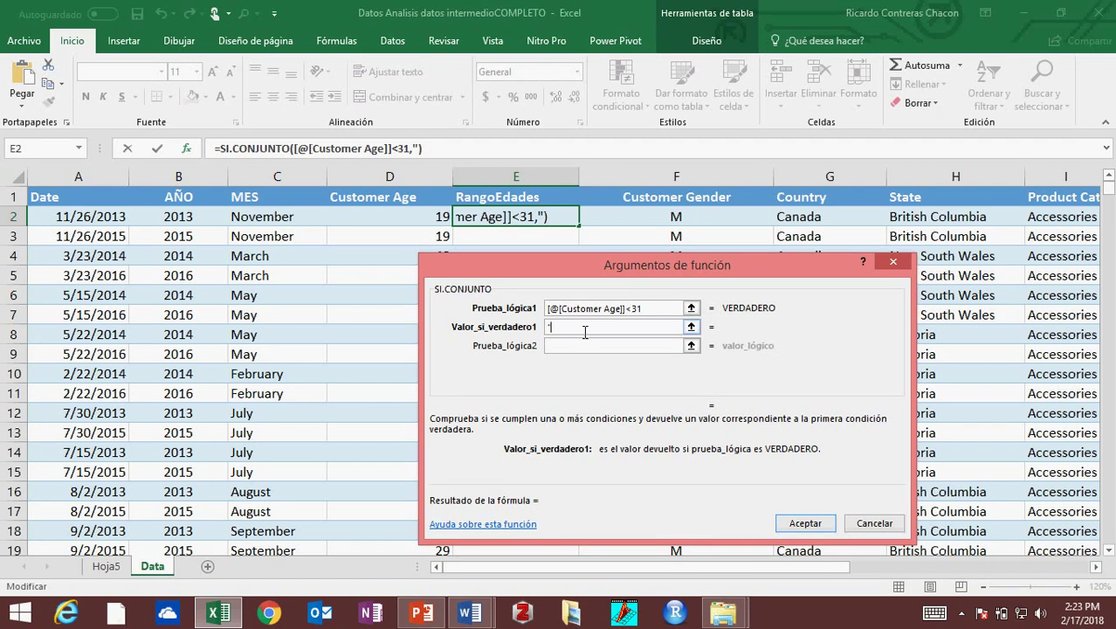
{"action": "type", "text": "<31\""}
{"action": "left_click", "coordinate": [573, 345]}
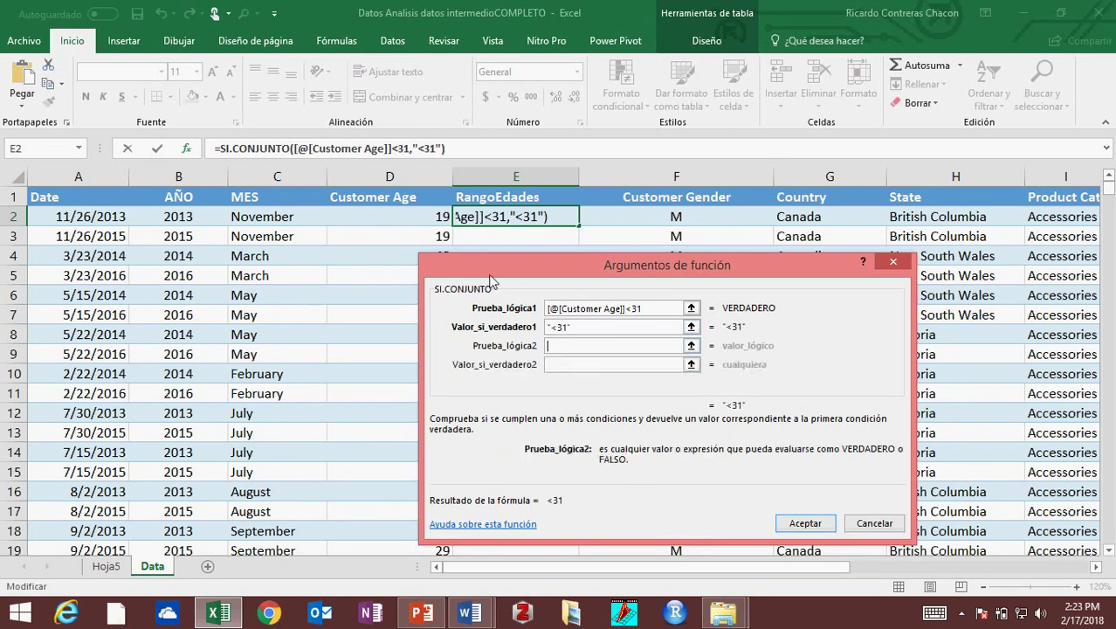
{"action": "left_click", "coordinate": [430, 218]}
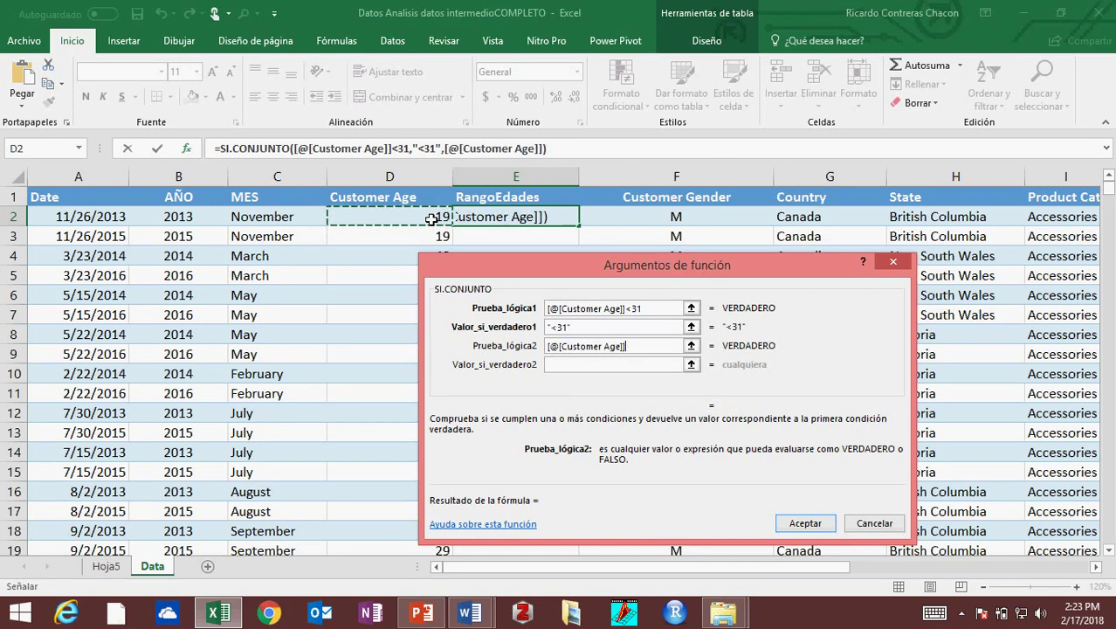
{"action": "type", "text": "<51"}
{"action": "left_click", "coordinate": [587, 371]}
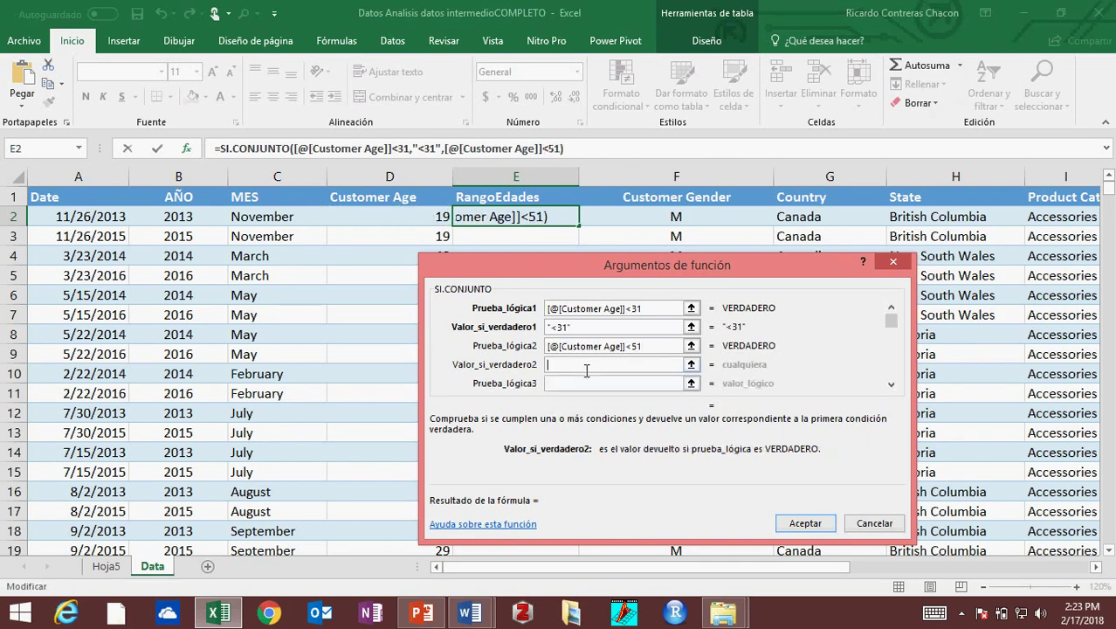
{"action": "type", "text": "\"31-50\""}
- Add a third condition testing Customer Age D2<66
{"action": "left_click", "coordinate": [585, 384]}
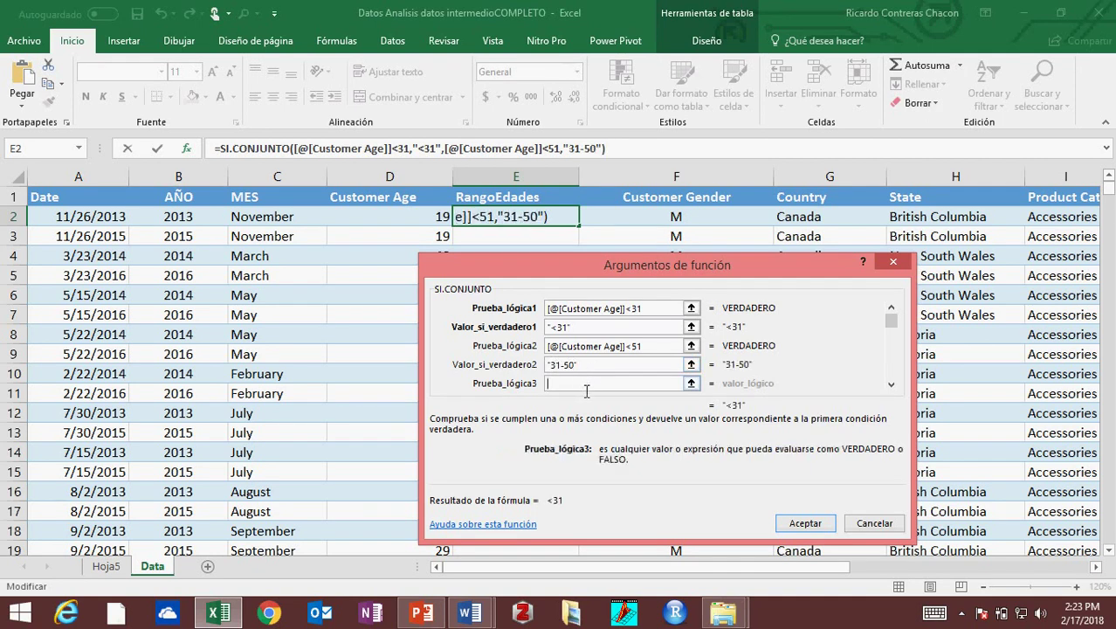
{"action": "left_click", "coordinate": [428, 224]}
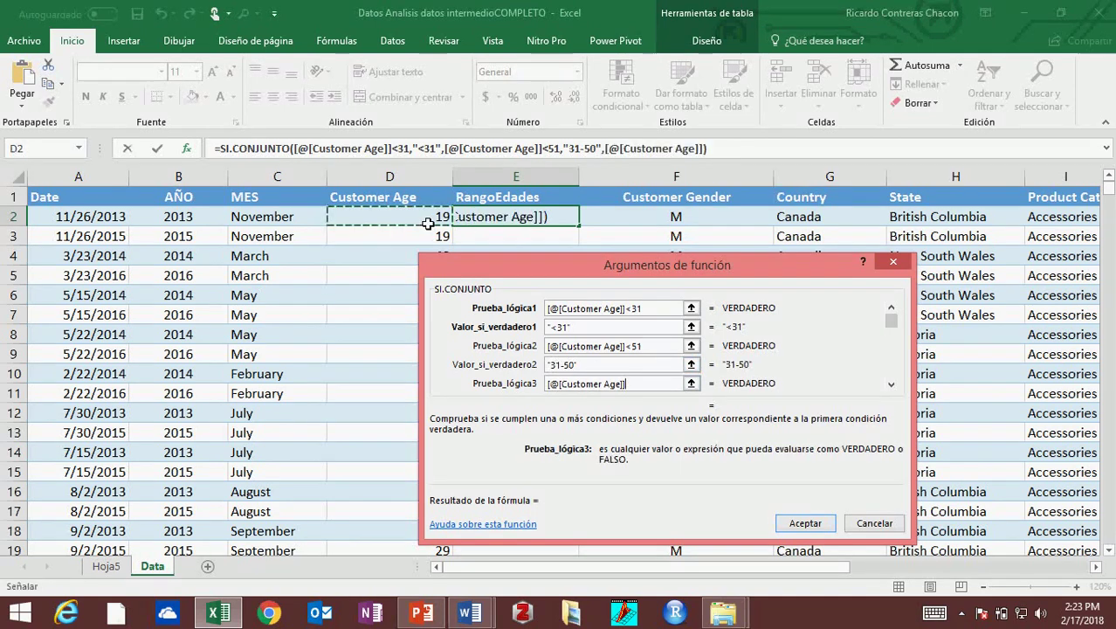
{"action": "type", "text": "<66"}
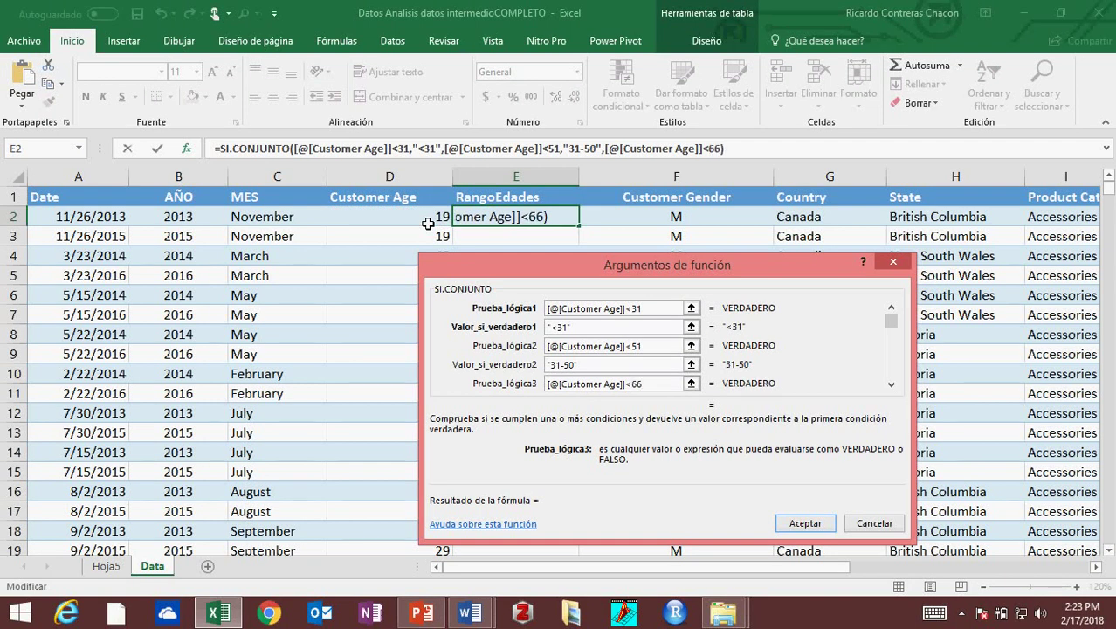
{"action": "left_click", "coordinate": [891, 385]}
{"action": "left_click", "coordinate": [569, 367]}
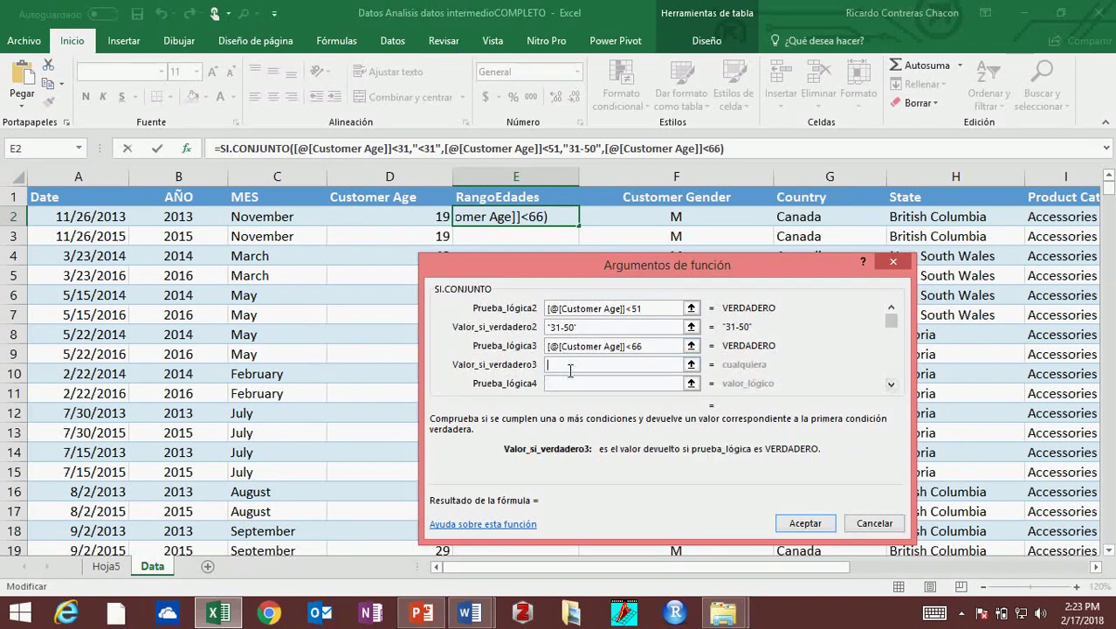
- Return "51-65" for the third test and add D2<81 returning "66-80"
{"action": "type", "text": "\""}
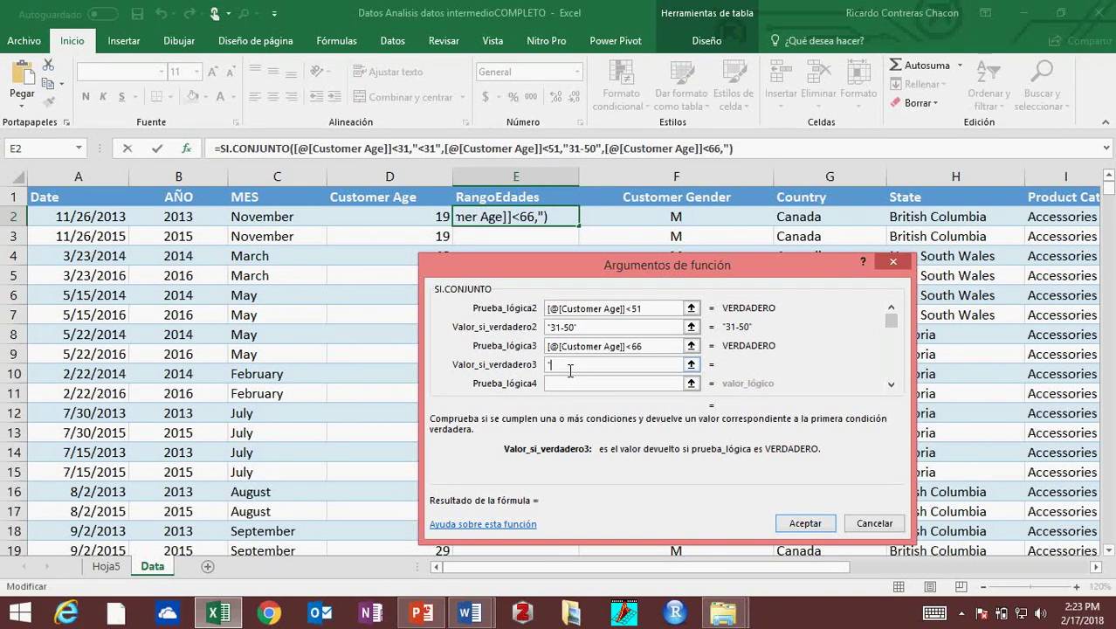
{"action": "type", "text": "51-65"}
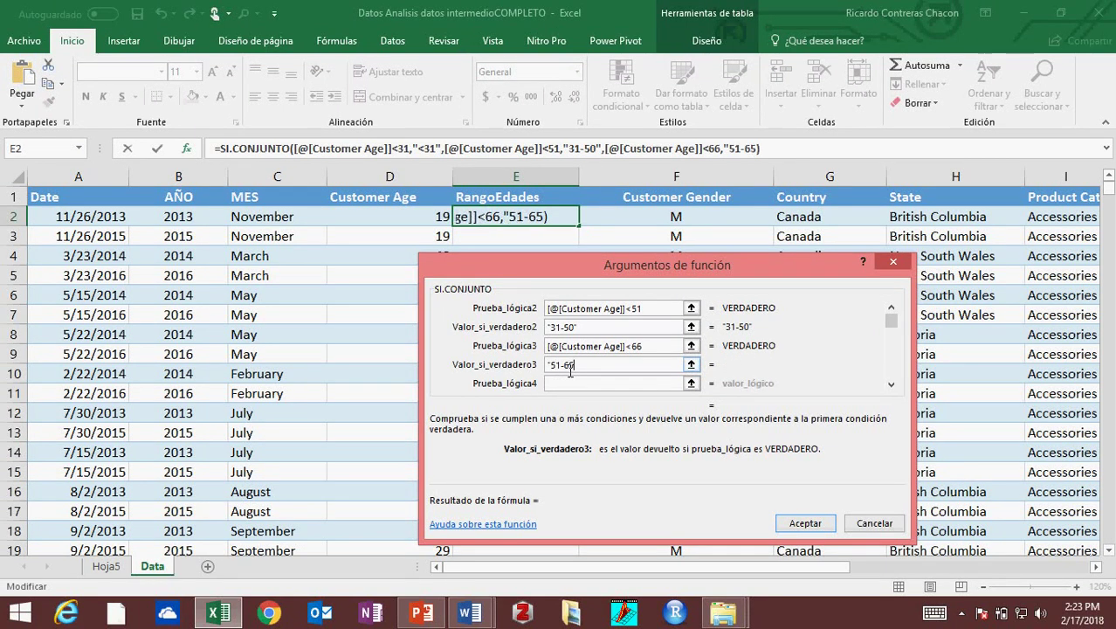
{"action": "type", "text": "\""}
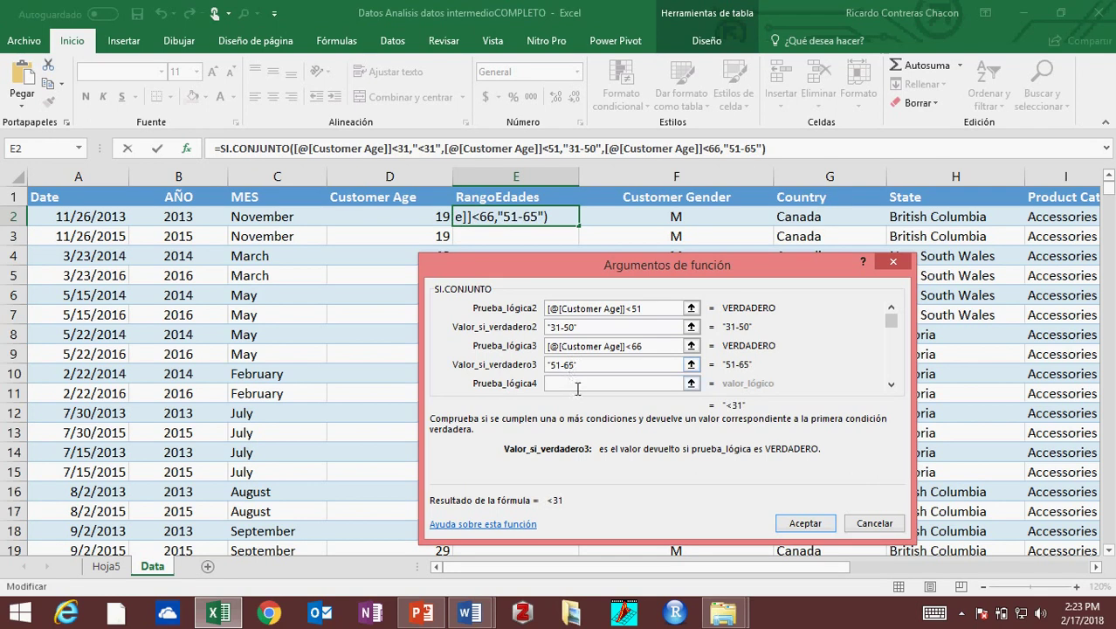
{"action": "left_click", "coordinate": [577, 385]}
{"action": "left_click", "coordinate": [418, 219]}
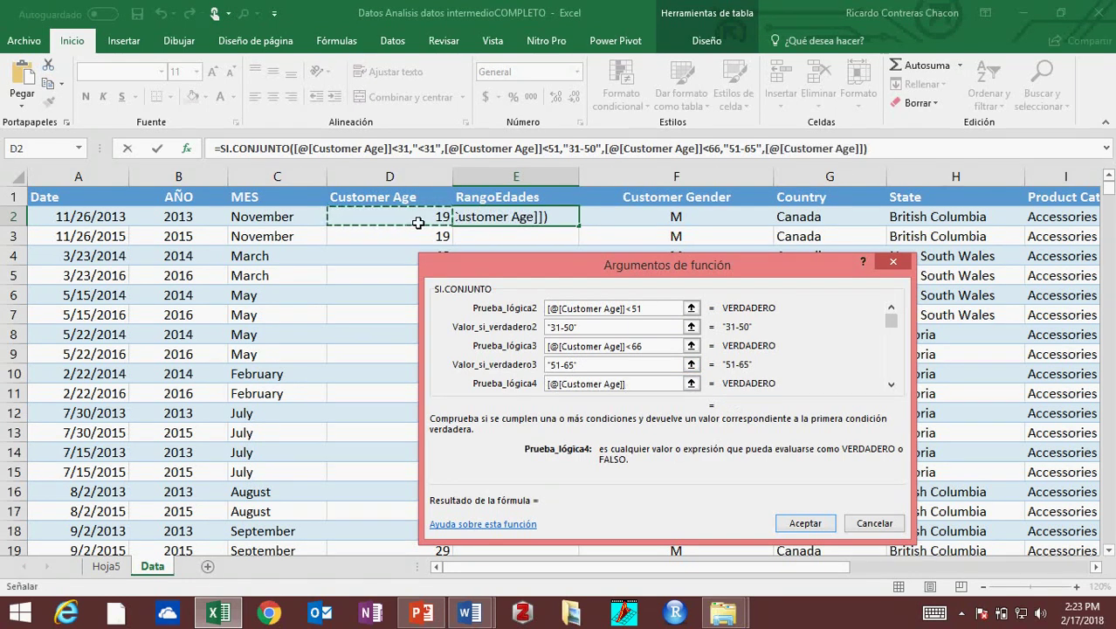
{"action": "type", "text": "<81"}
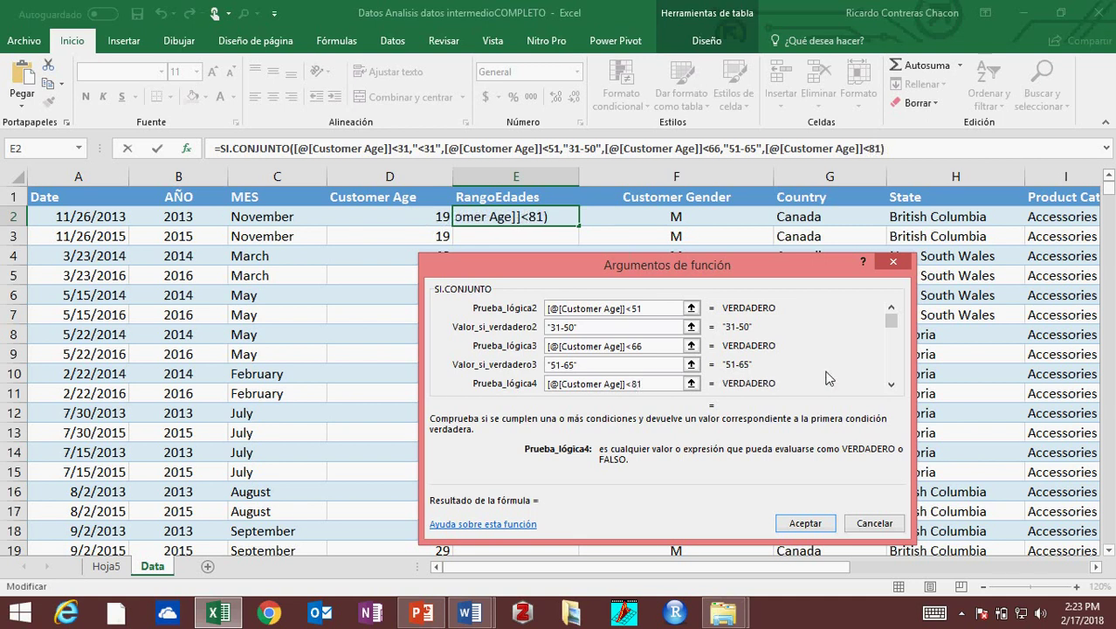
{"action": "left_click", "coordinate": [891, 384]}
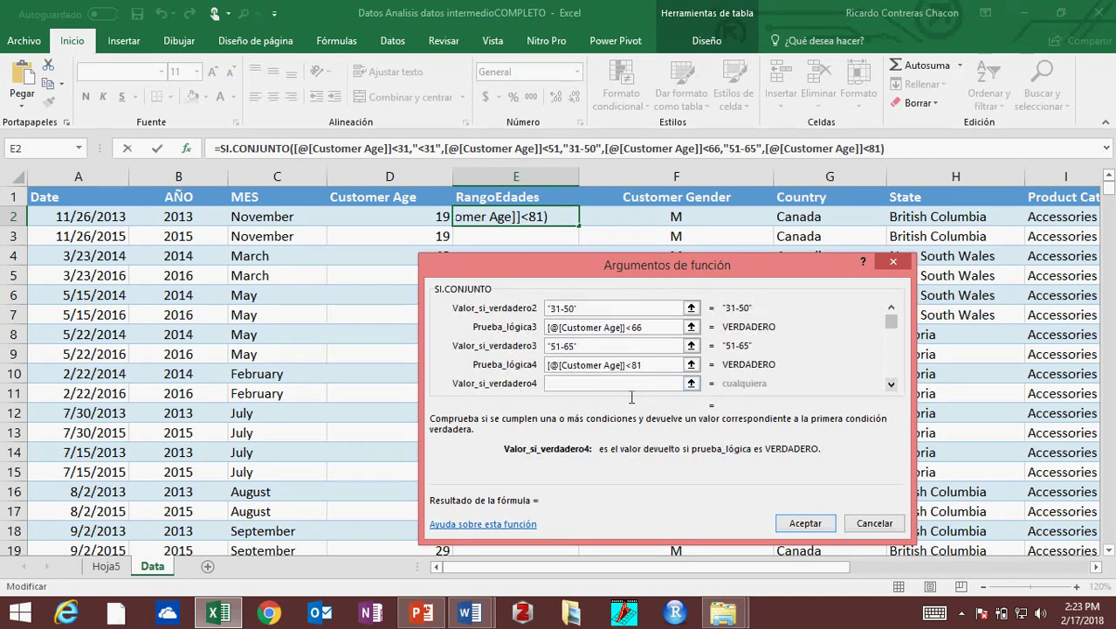
{"action": "type", "text": "\"66-80"}
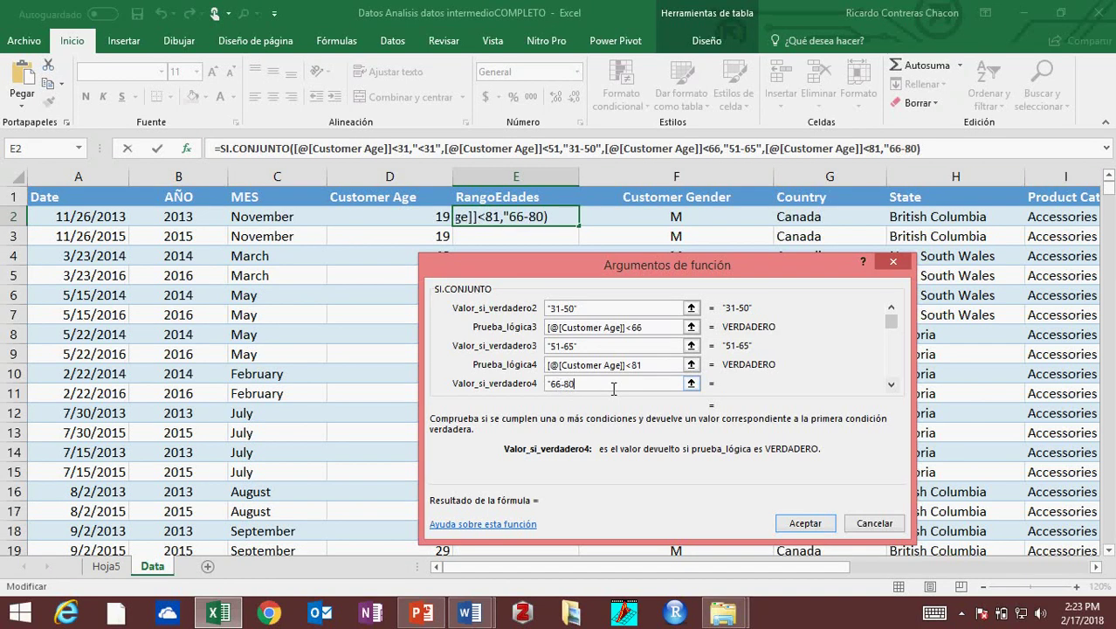
{"action": "type", "text": "\""}
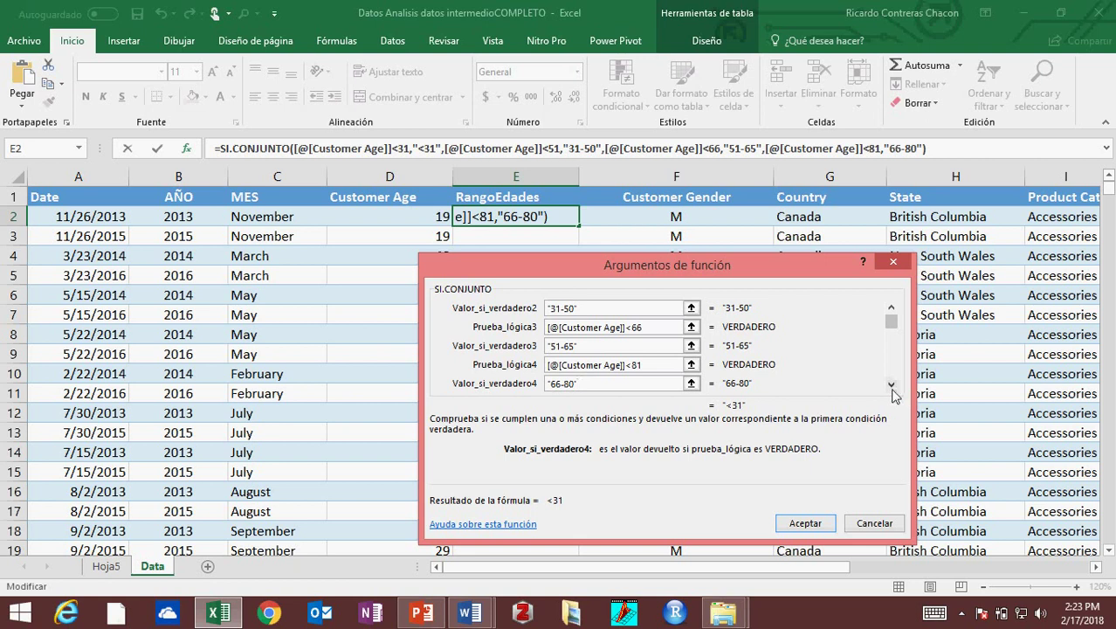
{"action": "key", "text": "Tab"}
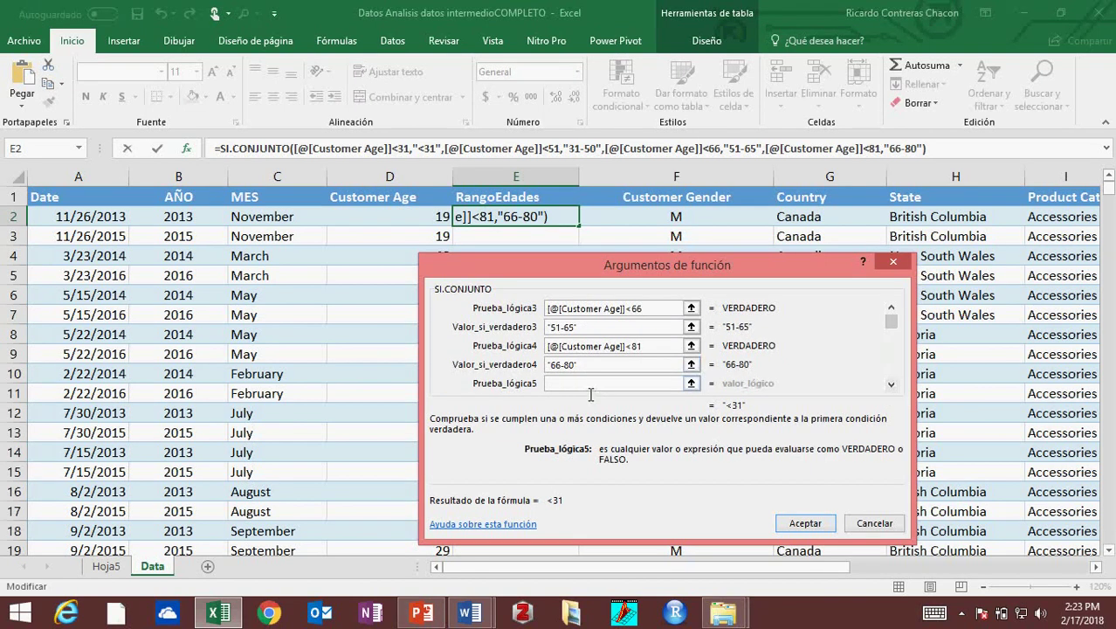
- Add a fifth condition D2>80 returning ">80" and review all arguments
{"action": "left_click", "coordinate": [425, 226]}
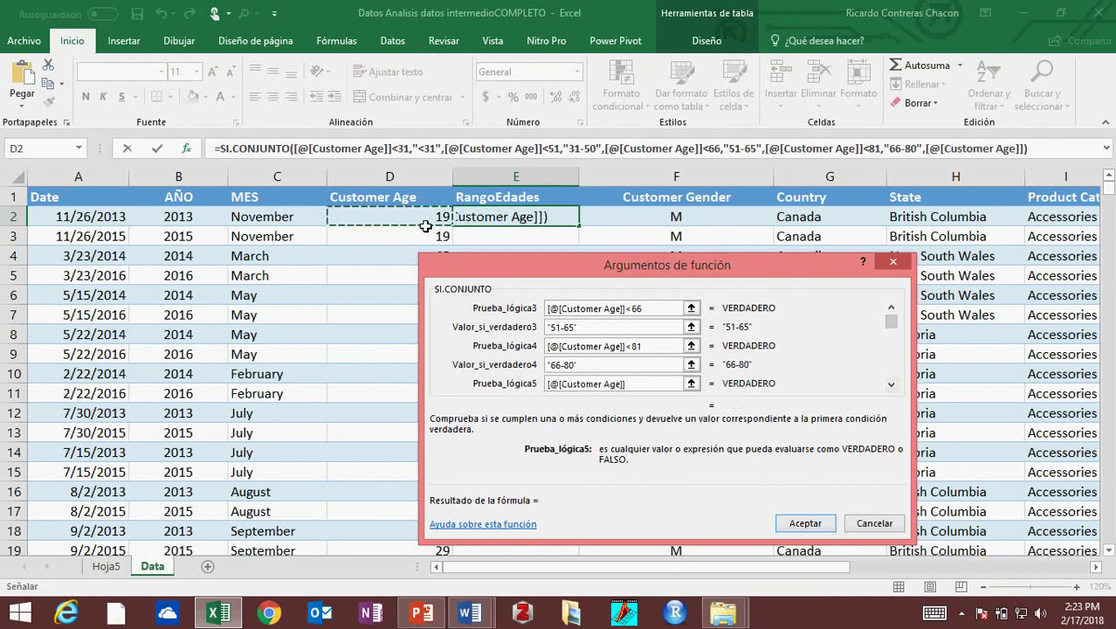
{"action": "type", "text": ">80"}
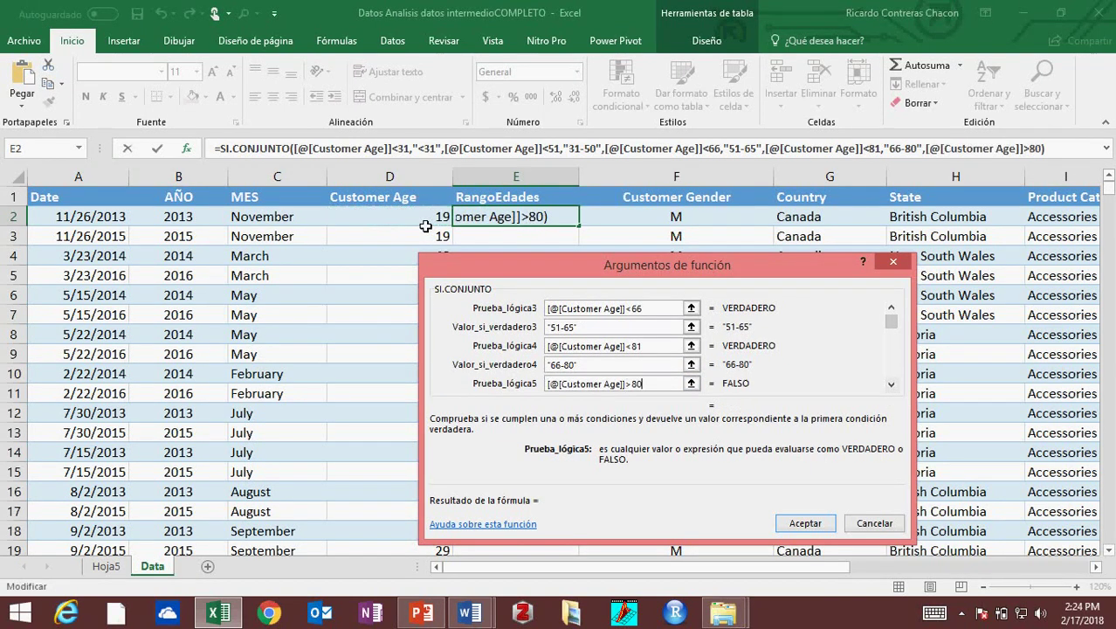
{"action": "left_click", "coordinate": [892, 385]}
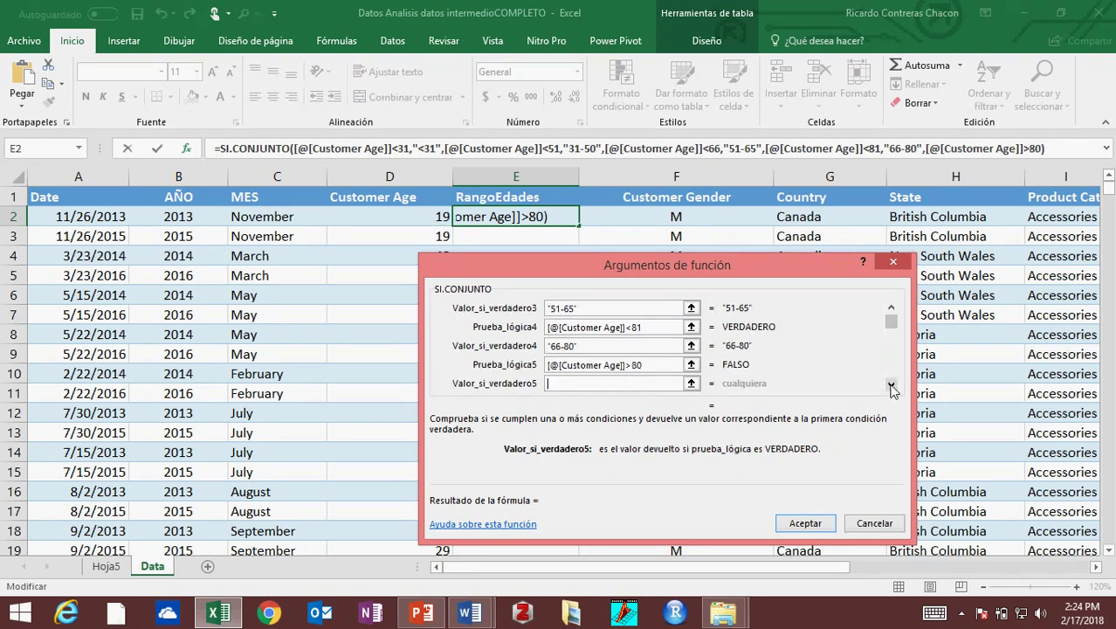
{"action": "type", "text": "\""}
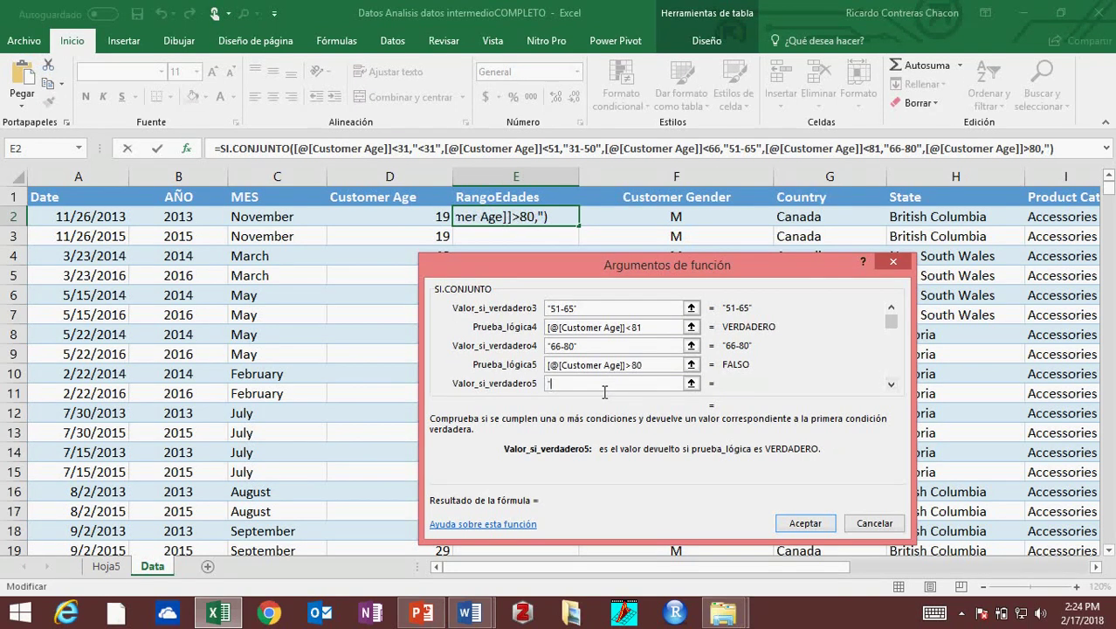
{"action": "type", "text": ">80\""}
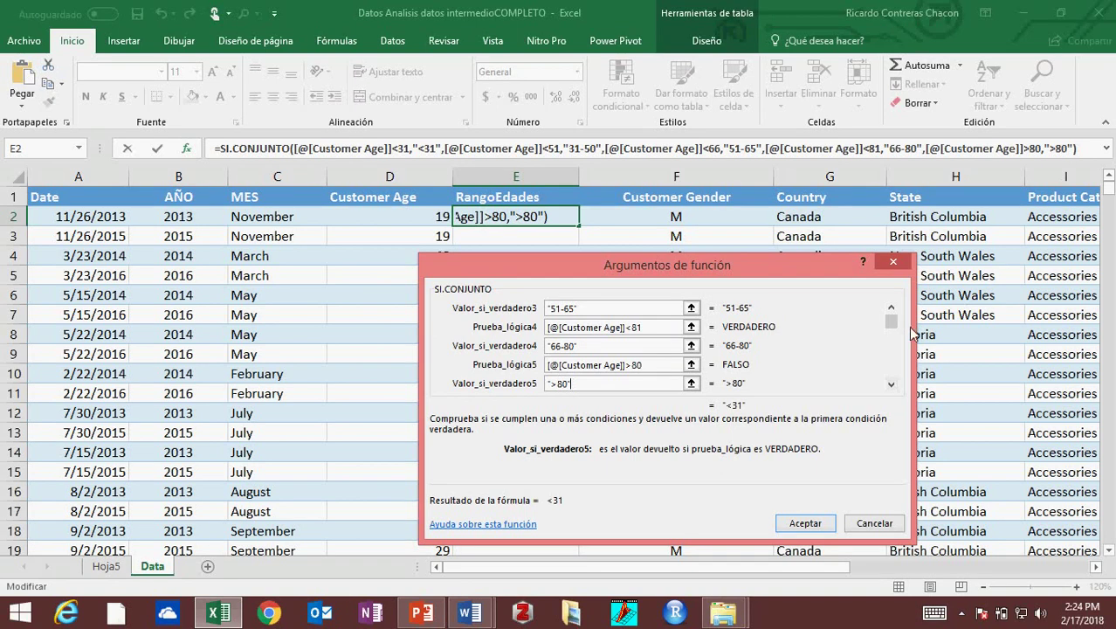
{"action": "left_click_drag", "start_coordinate": [893, 329], "coordinate": [894, 323]}
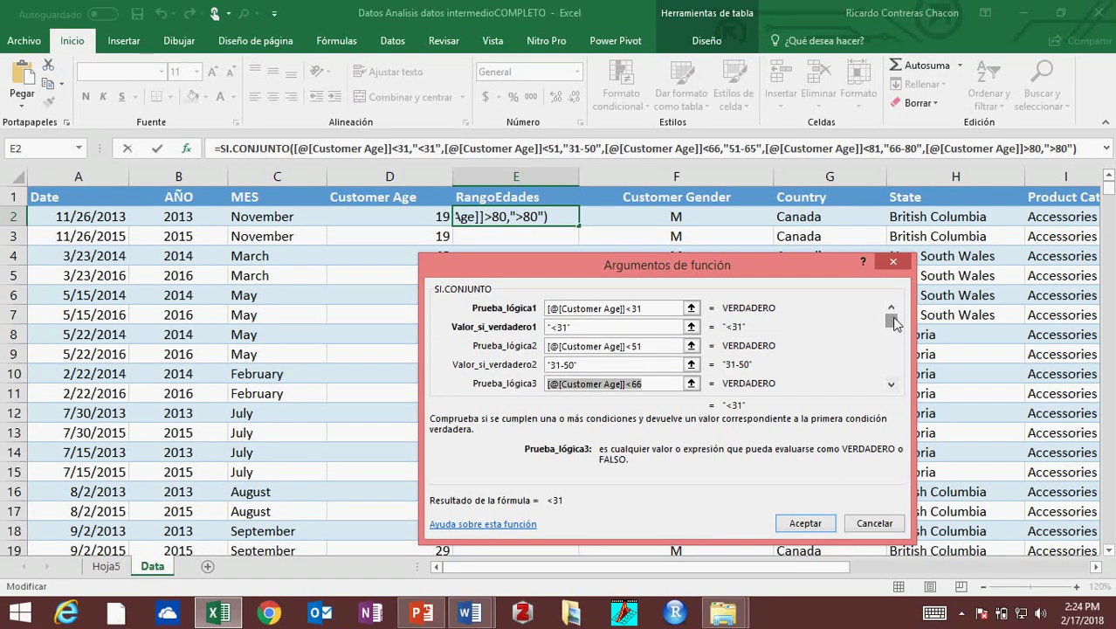
{"action": "left_click", "coordinate": [892, 386]}
{"action": "left_click", "coordinate": [892, 386]}
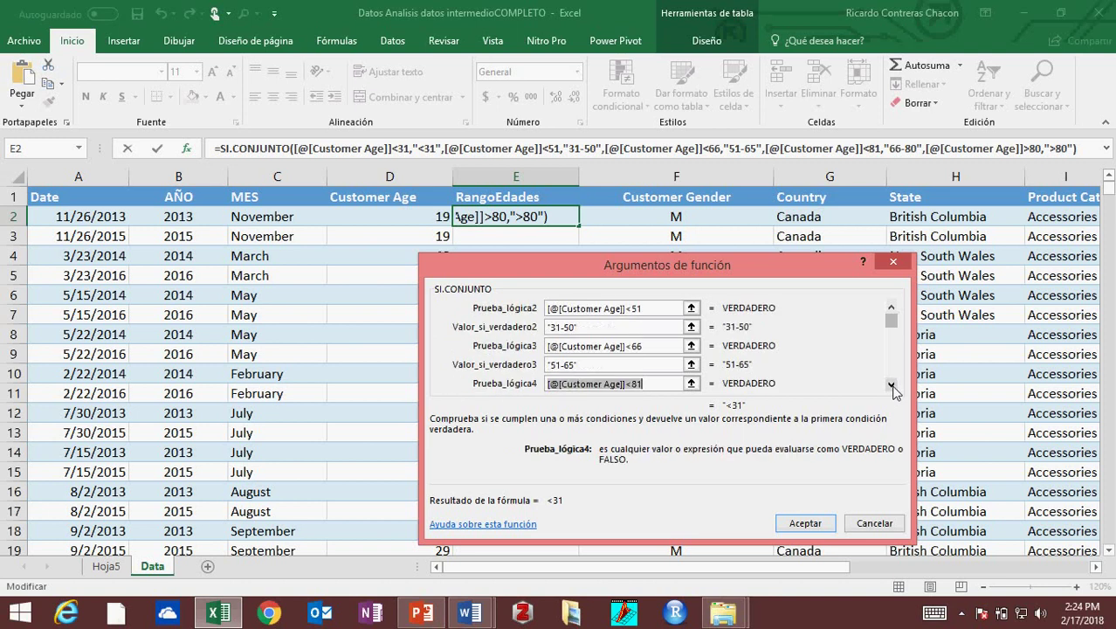
- Apply the age-range formula, centre the RangoEdades column, and check the row 2 result
{"action": "left_click", "coordinate": [808, 524]}
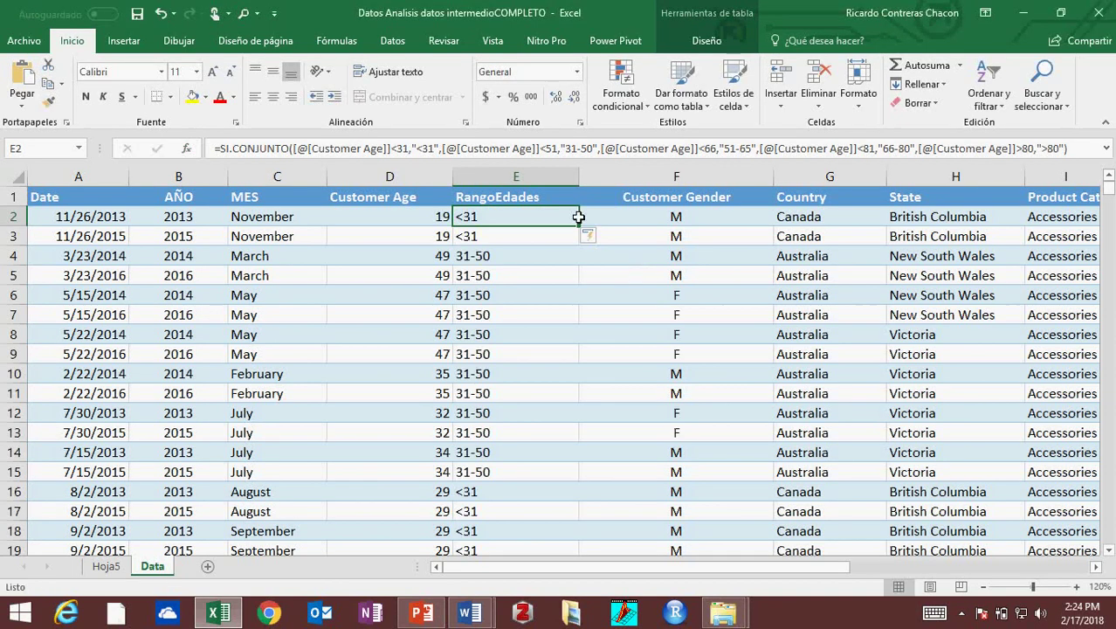
{"action": "left_click", "coordinate": [540, 192]}
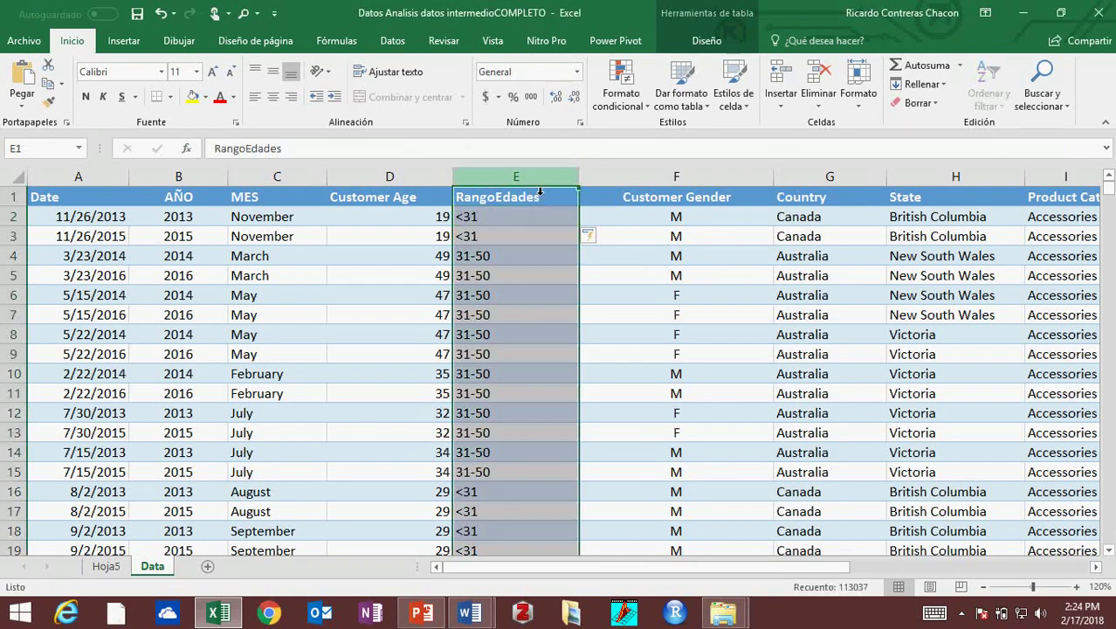
{"action": "left_click", "coordinate": [272, 100]}
{"action": "left_click", "coordinate": [443, 224]}
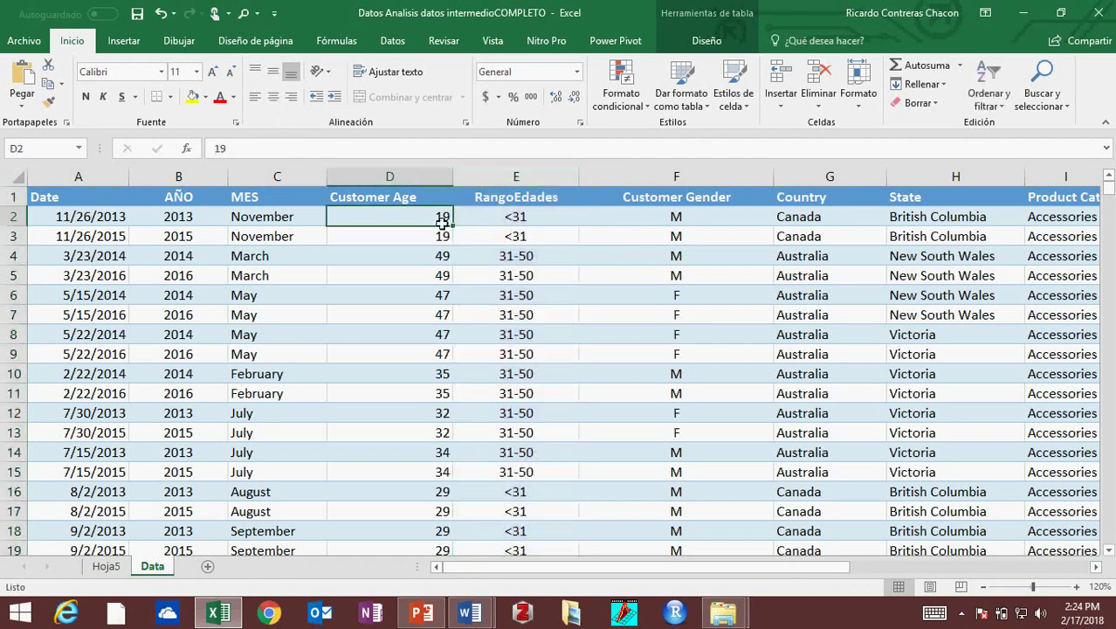
{"action": "left_click", "coordinate": [498, 219]}
{"action": "left_click", "coordinate": [439, 297]}
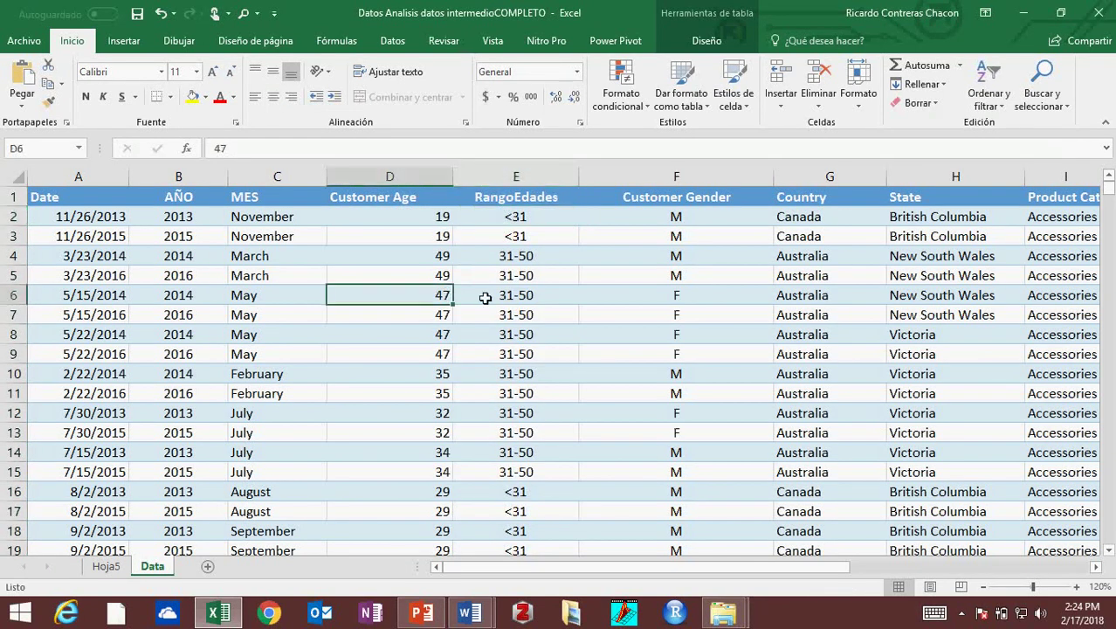
{"action": "scroll", "coordinate": [1109, 373], "scroll_direction": "down", "scroll_amount": 4}
{"action": "scroll", "coordinate": [1109, 373], "scroll_direction": "down", "scroll_amount": 8}
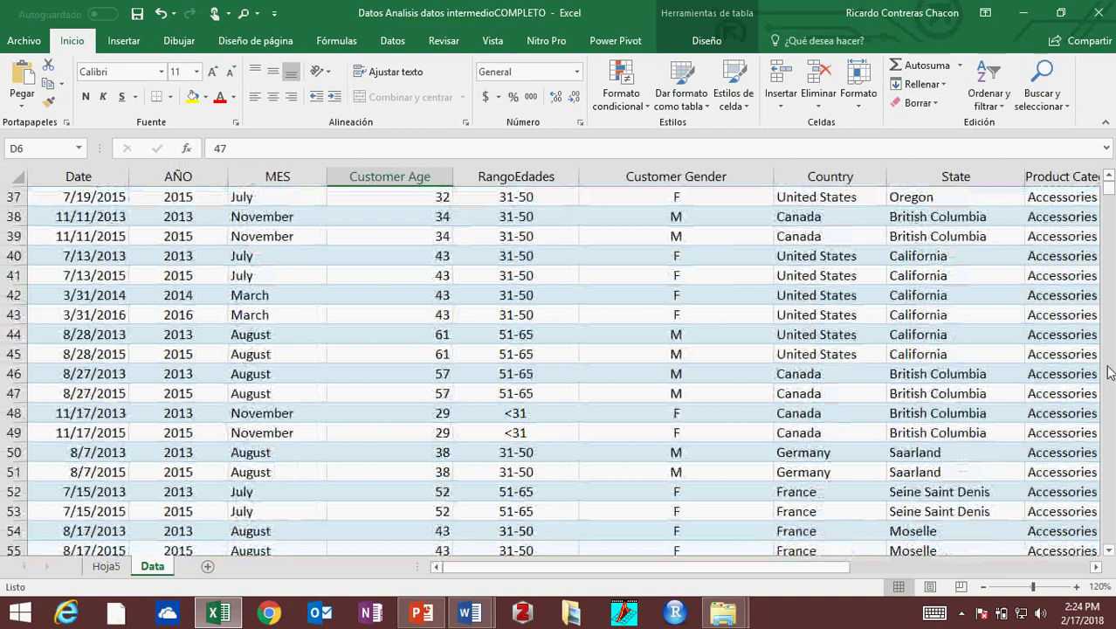
{"action": "left_click", "coordinate": [446, 297]}
{"action": "left_click", "coordinate": [521, 296]}
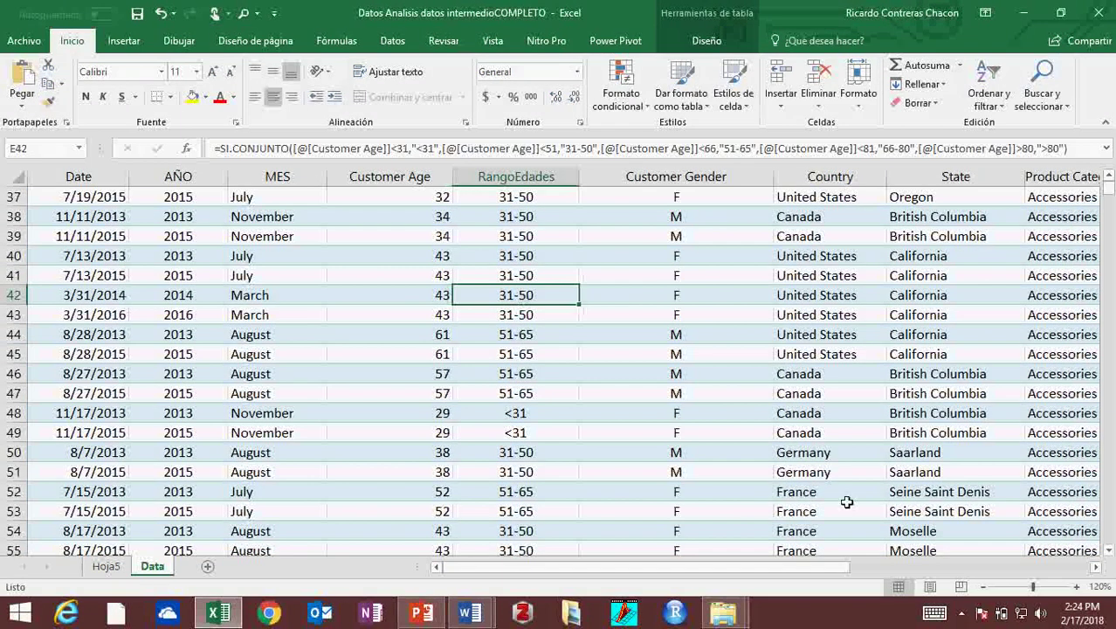
{"action": "scroll", "coordinate": [1110, 521], "scroll_direction": "down", "scroll_amount": 4}
{"action": "scroll", "coordinate": [1110, 521], "scroll_direction": "down", "scroll_amount": 20}
{"action": "scroll", "coordinate": [1110, 521], "scroll_direction": "down", "scroll_amount": 6}
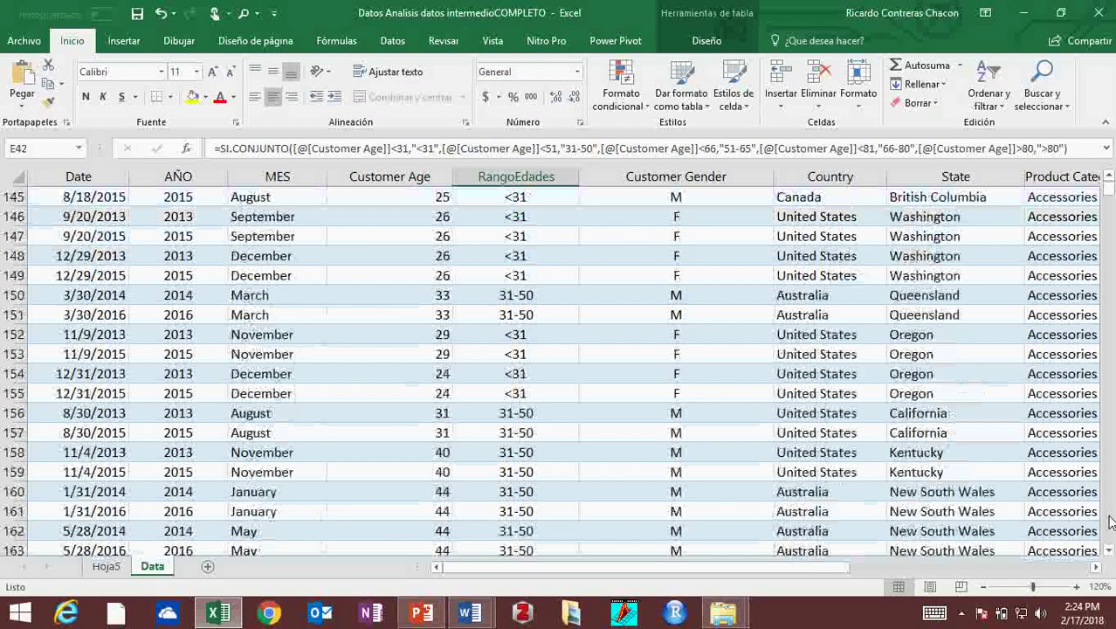
{"action": "scroll", "coordinate": [1110, 521], "scroll_direction": "down", "scroll_amount": 6}
{"action": "scroll", "coordinate": [1110, 521], "scroll_direction": "down", "scroll_amount": 6}
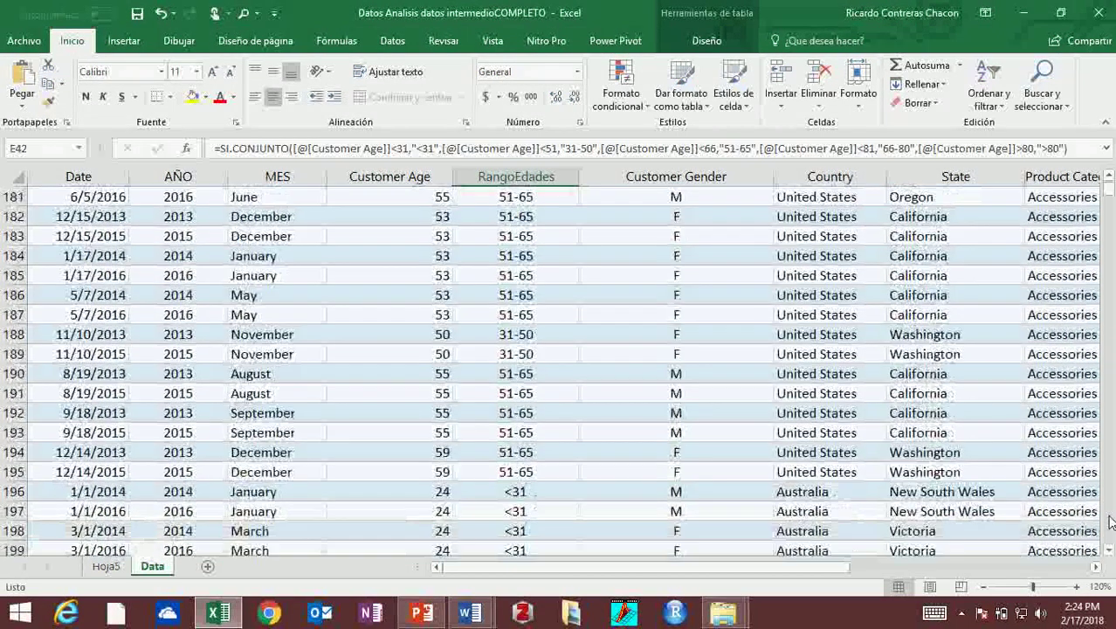
{"action": "left_click", "coordinate": [441, 452]}
{"action": "left_click", "coordinate": [503, 459]}
{"action": "scroll", "coordinate": [1112, 510], "scroll_direction": "down", "scroll_amount": 4}
{"action": "scroll", "coordinate": [1112, 509], "scroll_direction": "down", "scroll_amount": 20}
{"action": "scroll", "coordinate": [1111, 510], "scroll_direction": "down", "scroll_amount": 6}
{"action": "scroll", "coordinate": [1112, 509], "scroll_direction": "down", "scroll_amount": 6}
{"action": "scroll", "coordinate": [1112, 510], "scroll_direction": "down", "scroll_amount": 5}
{"action": "scroll", "coordinate": [1112, 509], "scroll_direction": "down", "scroll_amount": 1}
{"action": "scroll", "coordinate": [1112, 509], "scroll_direction": "down", "scroll_amount": 6}
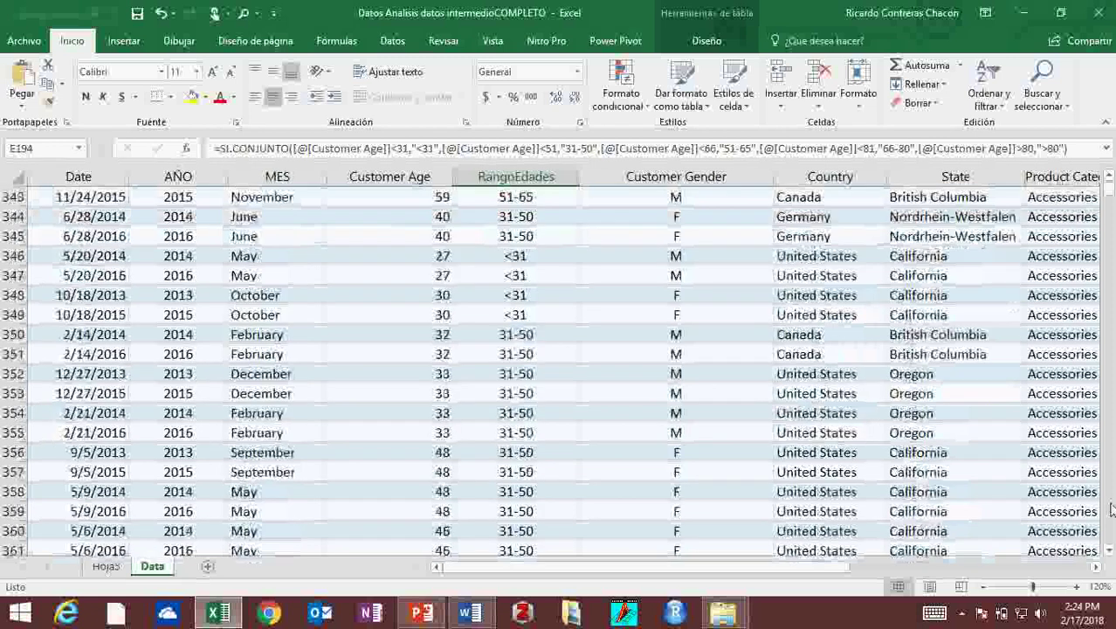
{"action": "scroll", "coordinate": [1112, 510], "scroll_direction": "down", "scroll_amount": 4}
{"action": "scroll", "coordinate": [1112, 509], "scroll_direction": "down", "scroll_amount": 1}
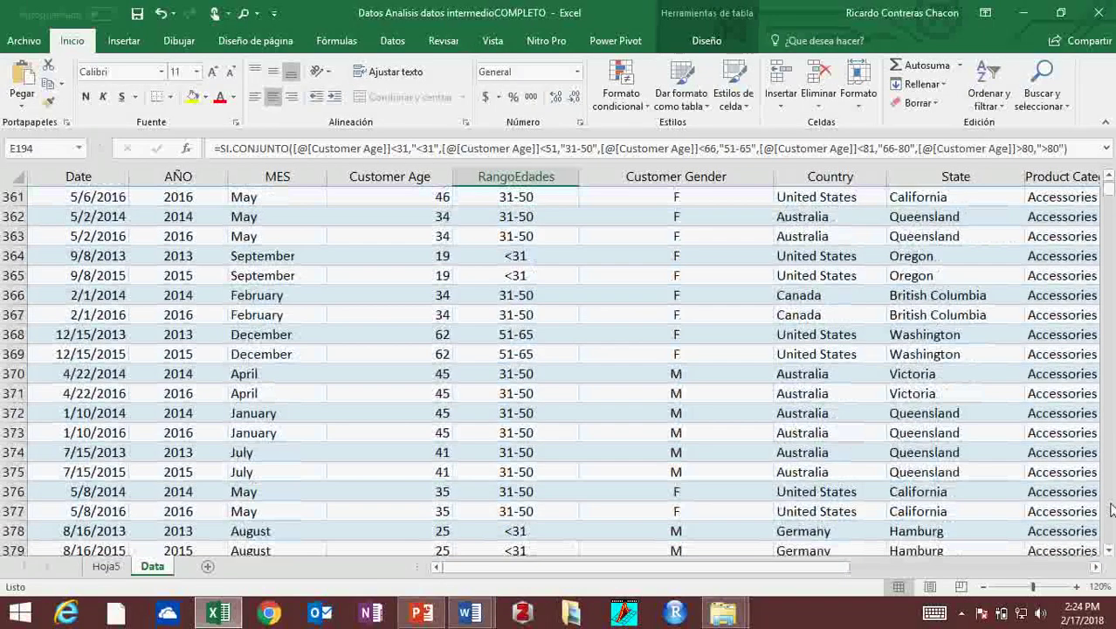
{"action": "left_click", "coordinate": [434, 356]}
{"action": "left_click", "coordinate": [509, 354]}
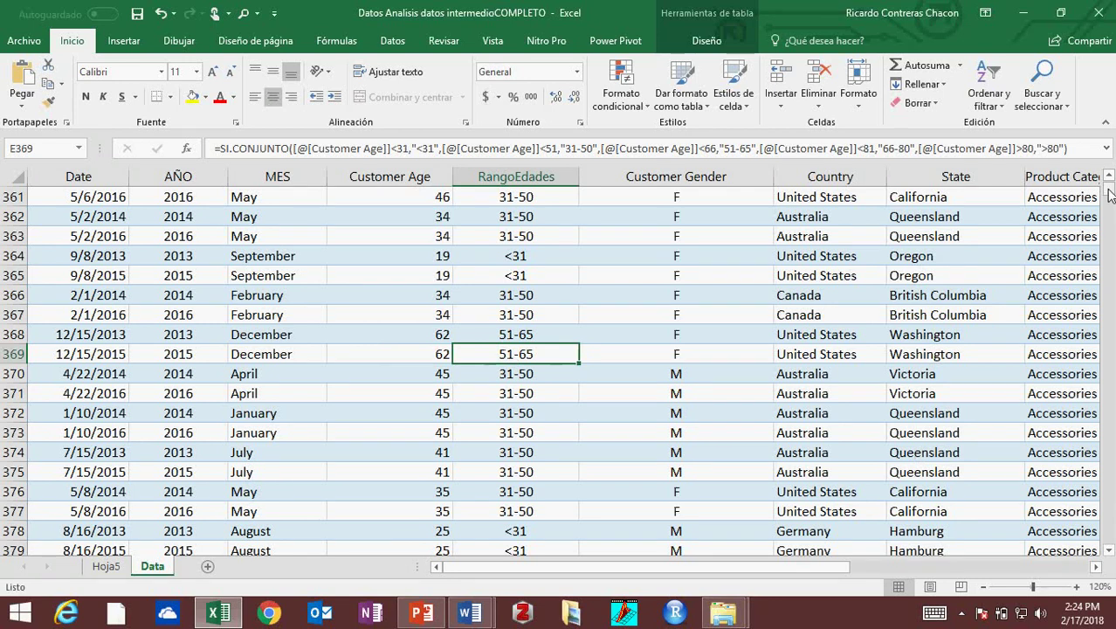
{"action": "left_click_drag", "start_coordinate": [1109, 203], "coordinate": [1110, 184]}
{"action": "left_click", "coordinate": [564, 224]}
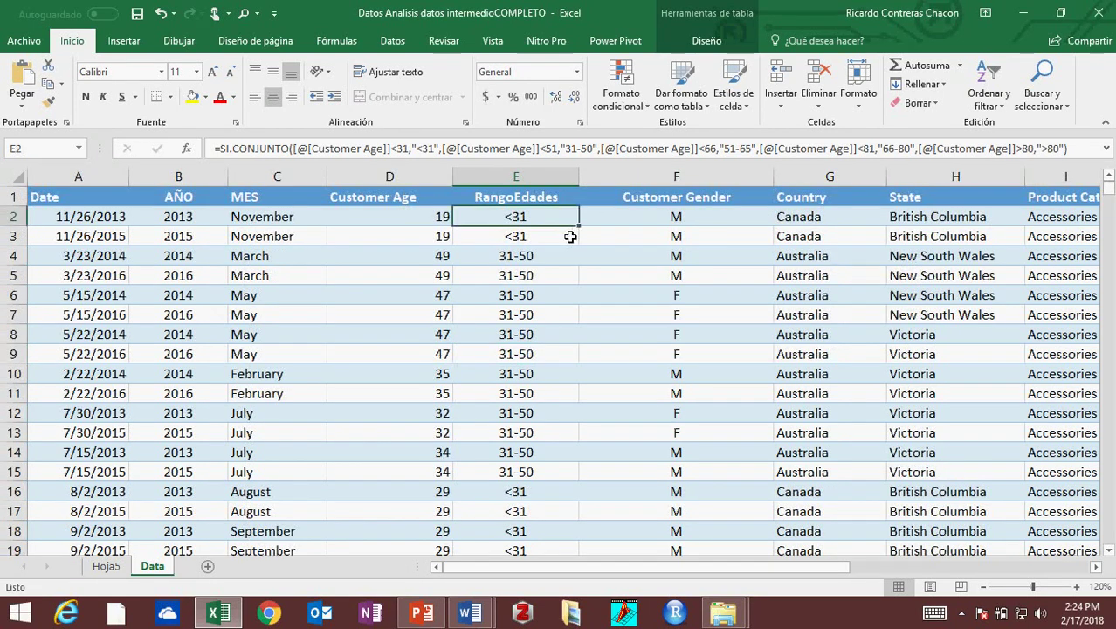